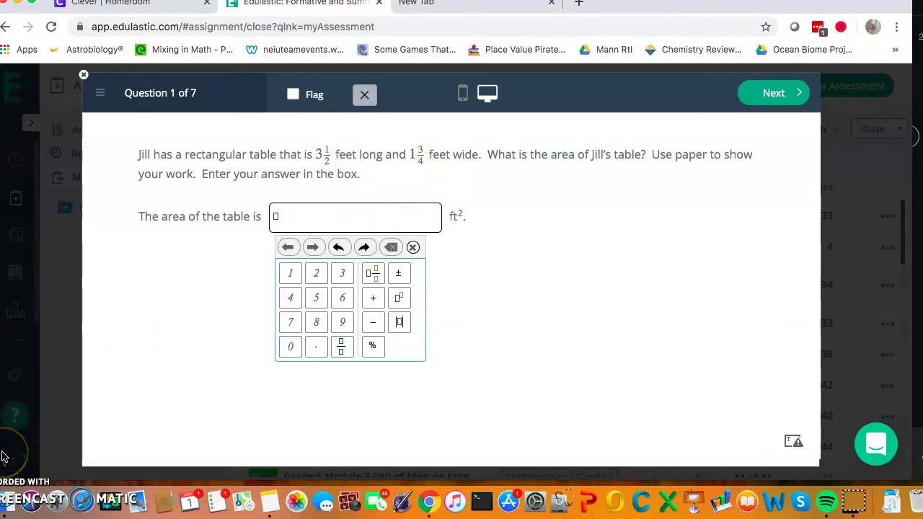
Enter the mixed number 6 1/8 as the area of Jill's table in question 1.
type("6")
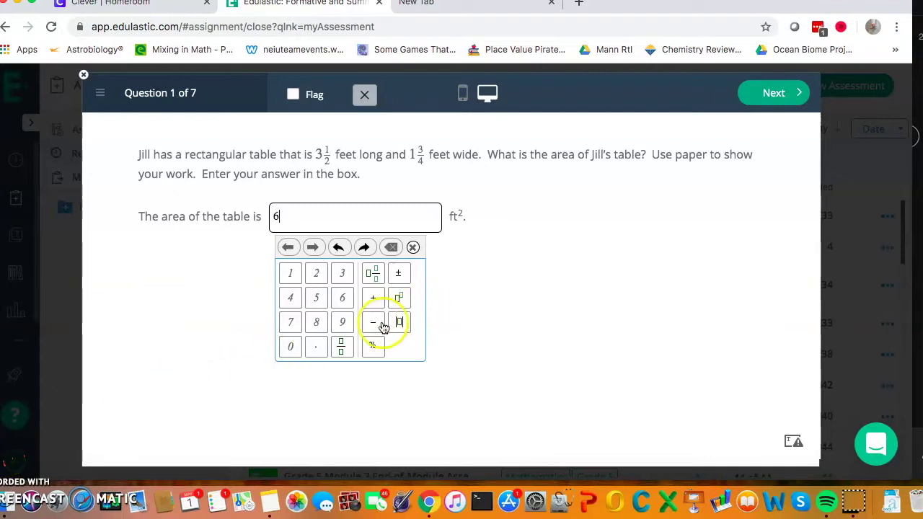
left_click(342, 347)
type("1/")
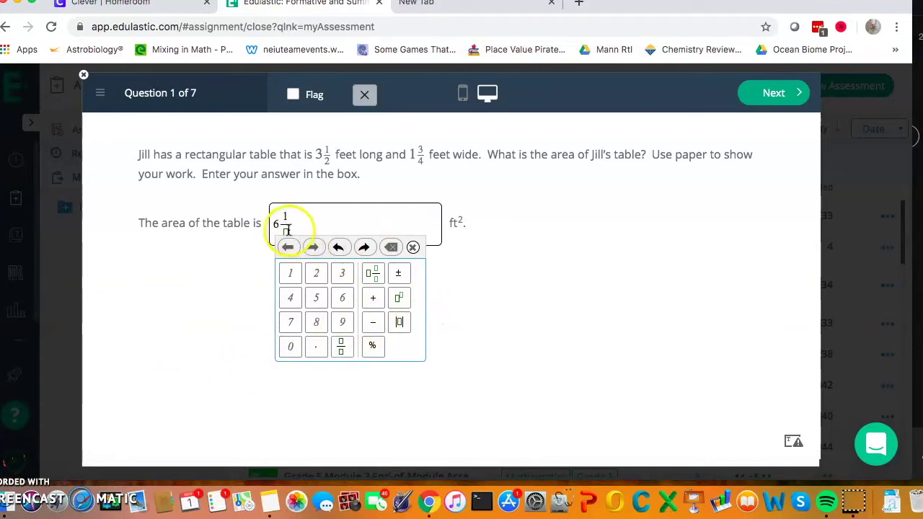
left_click(284, 231)
type("8")
left_click(617, 228)
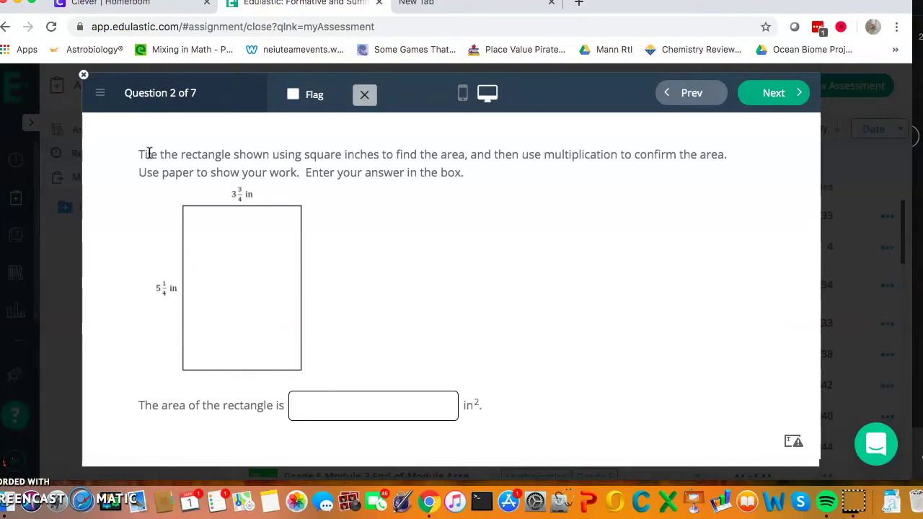
Enter the mixed number 19 11/16 as the area of the rectangle in question 2 and advance to question 3.
left_click(216, 221)
left_click(221, 280)
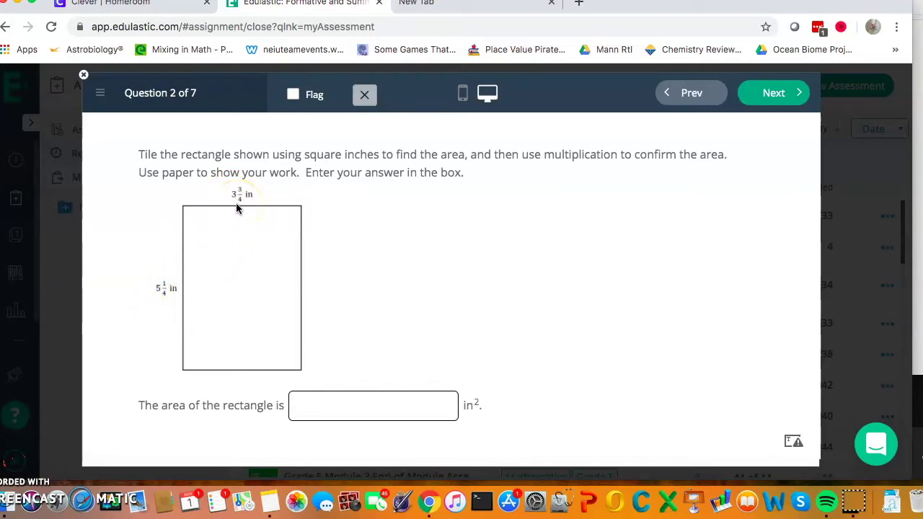
left_click(339, 408)
type("19")
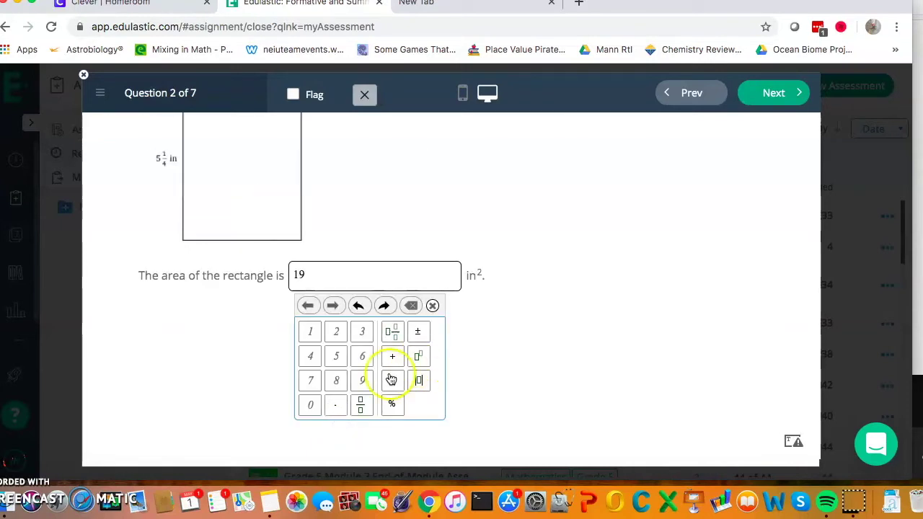
left_click(361, 405)
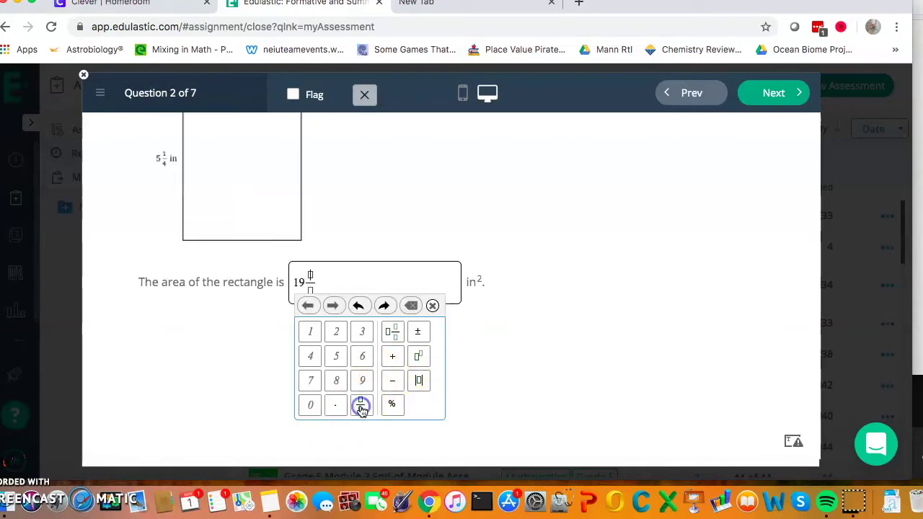
type("11/")
left_click(312, 287)
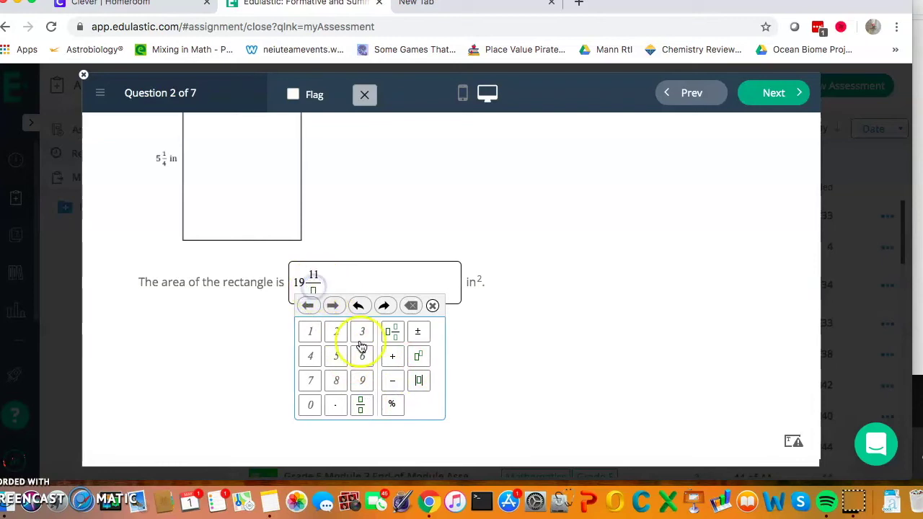
left_click(313, 288)
type("1/")
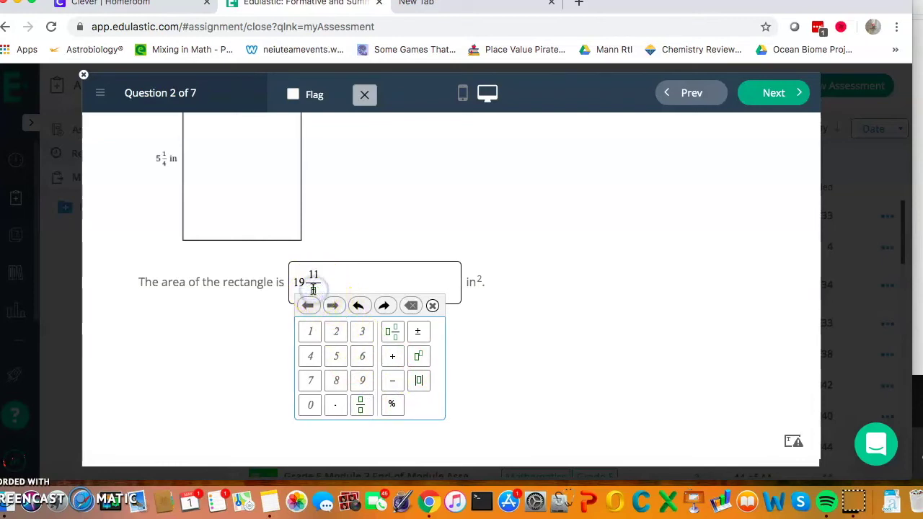
type("16")
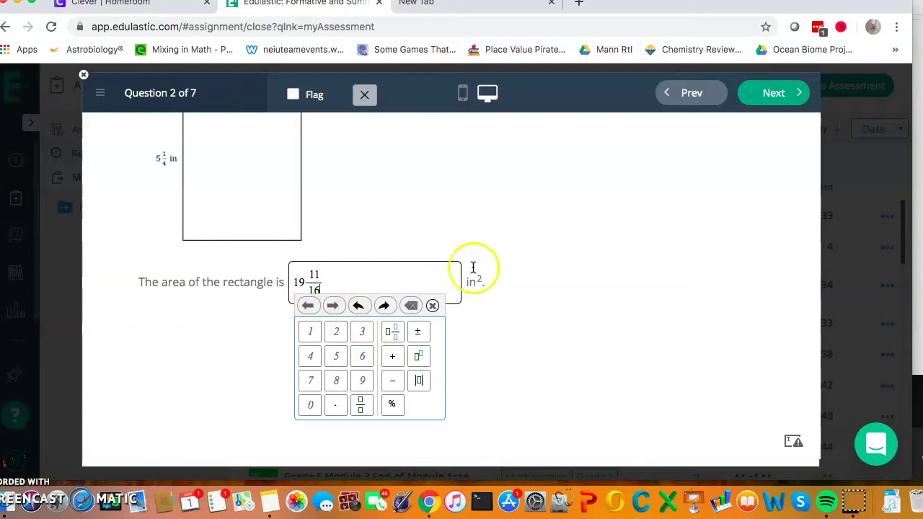
left_click(552, 227)
left_click(779, 92)
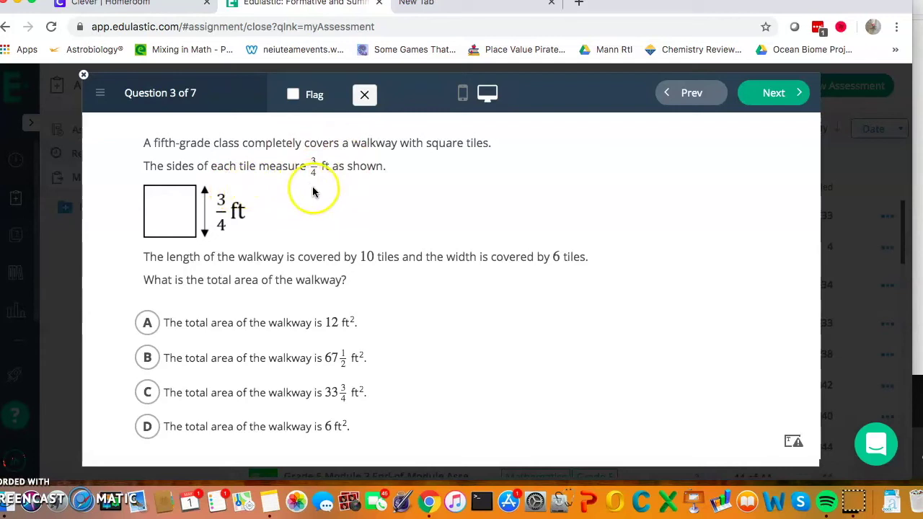
Choose answer C, 33 3/4 ft², for the walkway's total area and advance to question 4.
left_click(297, 264)
scroll(297, 264, "down", 1)
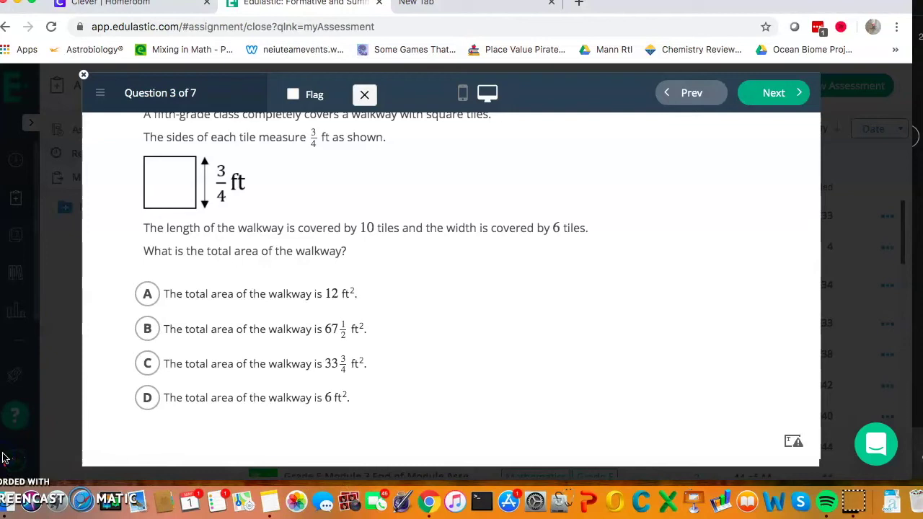
left_click(147, 365)
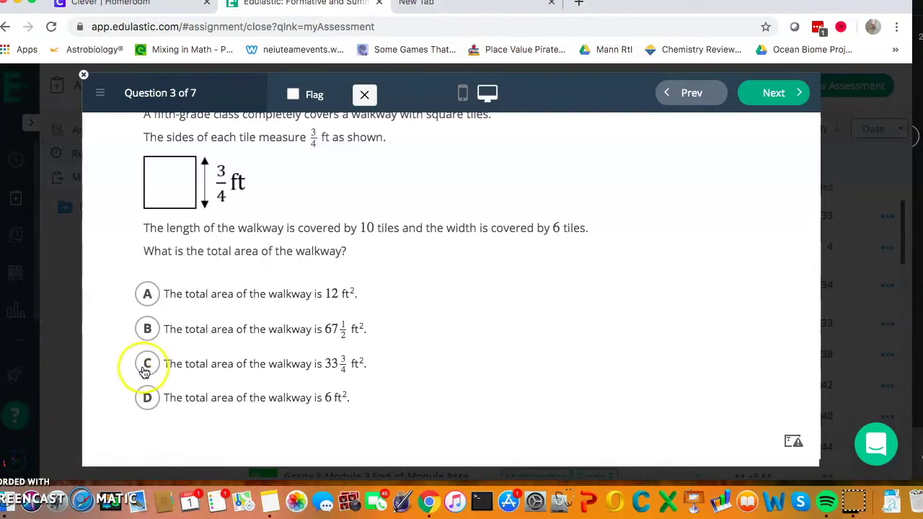
left_click(147, 367)
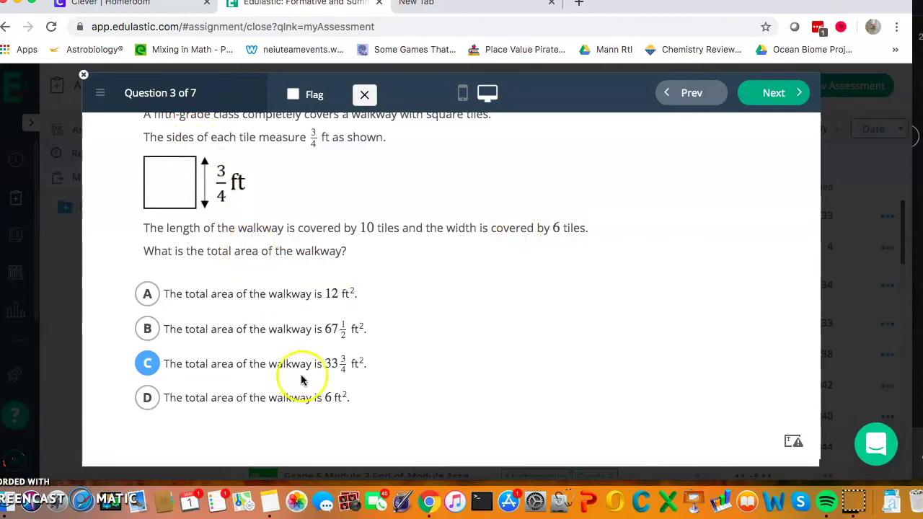
left_click(755, 103)
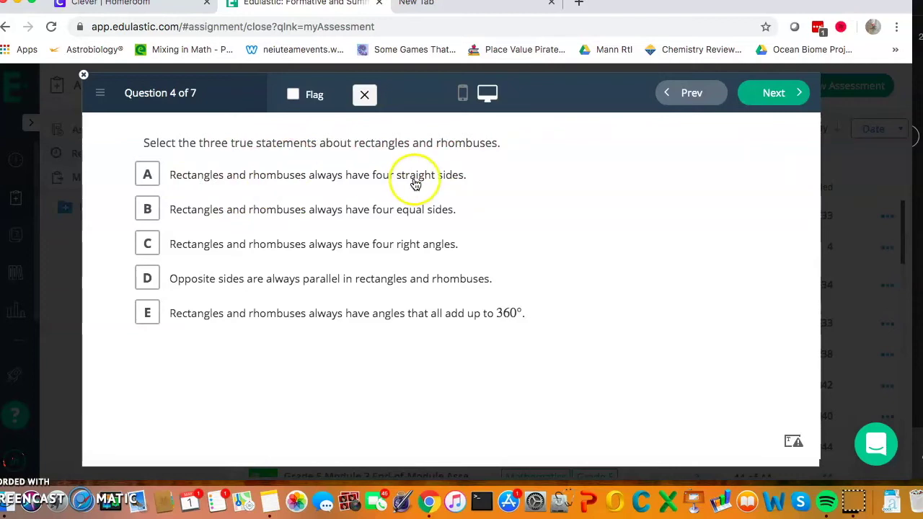
Select statements A, D and E as the true ones about rectangles and rhombuses, and advance to question 5.
left_click(148, 177)
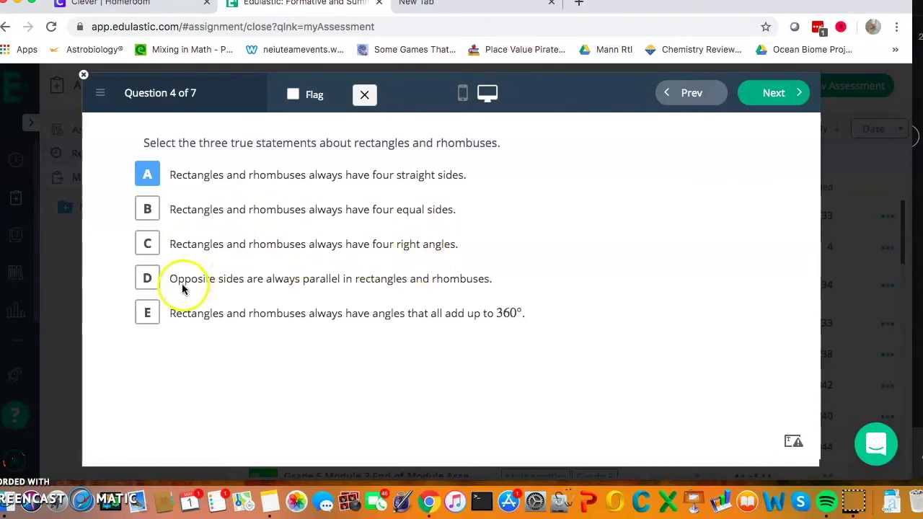
left_click(154, 280)
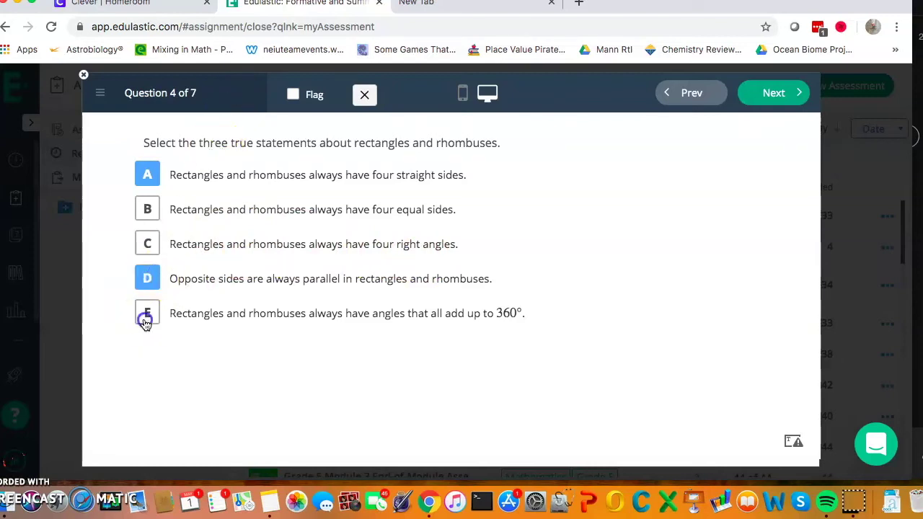
left_click(145, 317)
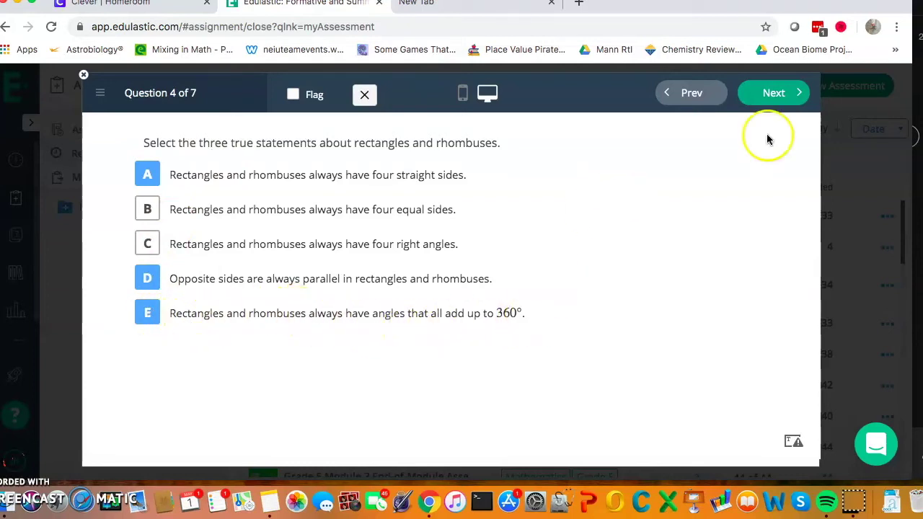
left_click(783, 104)
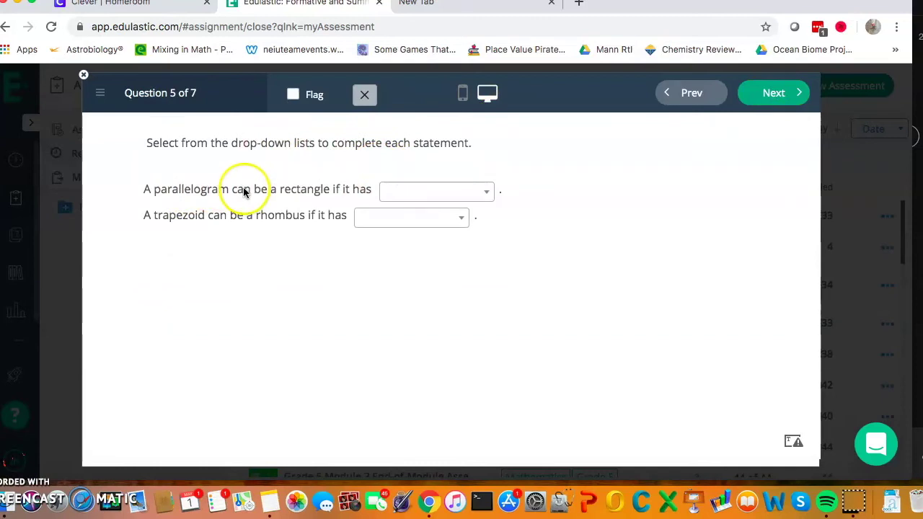
Complete the parallelogram statement with "four right angles" and the trapezoid statement with "four equal sides", and advance to question 6.
left_click(408, 191)
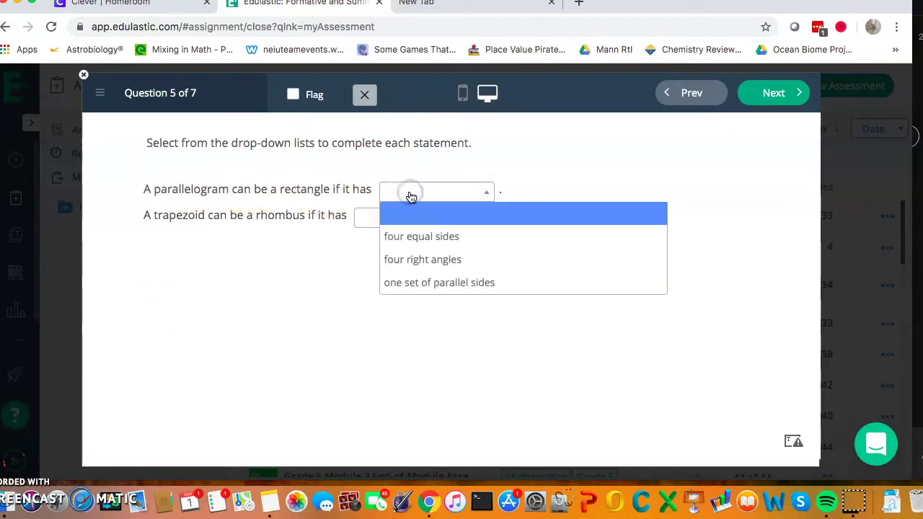
left_click(430, 267)
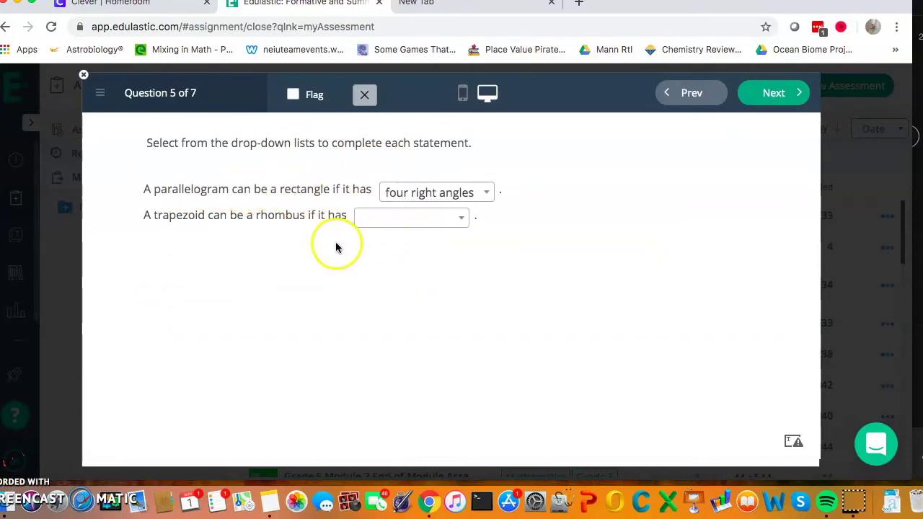
left_click(392, 227)
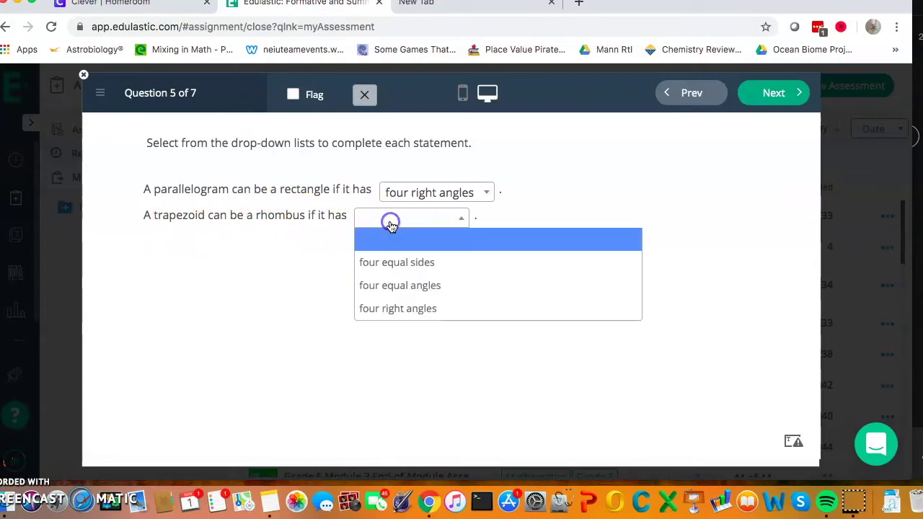
left_click(402, 264)
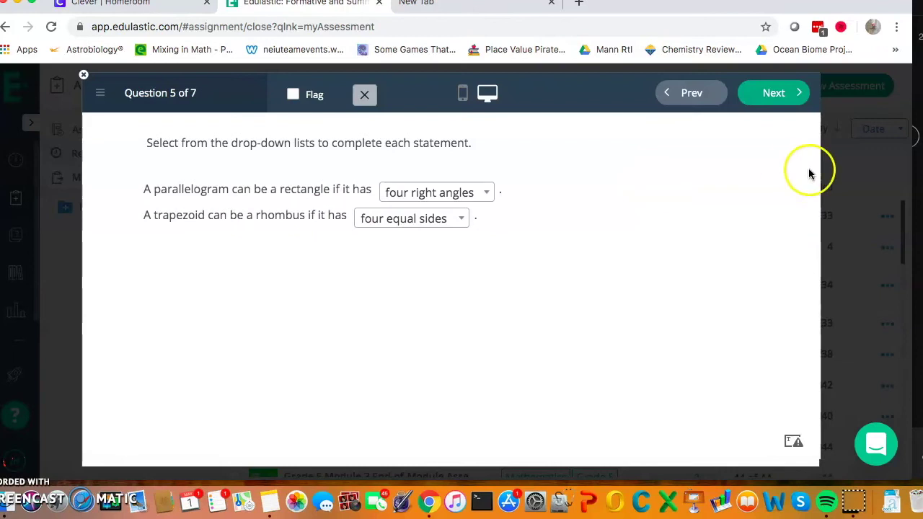
left_click(791, 109)
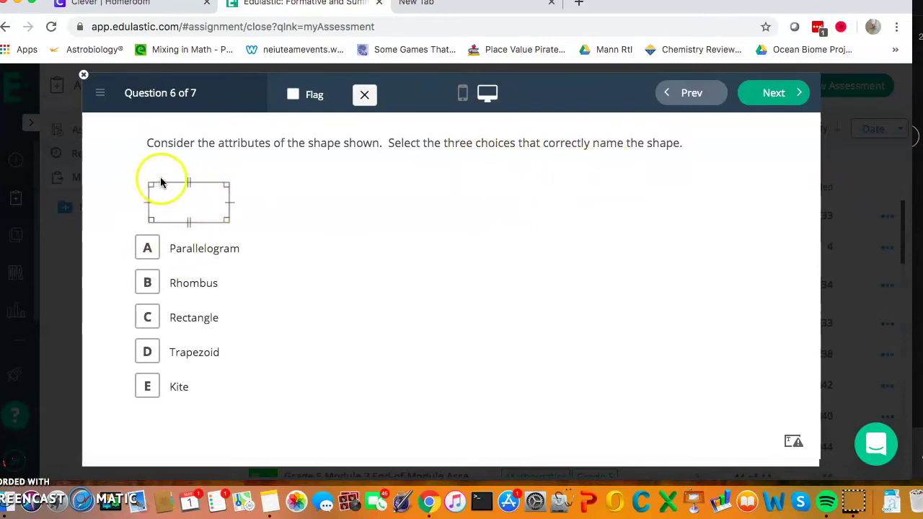
Select Parallelogram, Rectangle and Trapezoid as the names of the shape and advance to question 7.
left_click(146, 248)
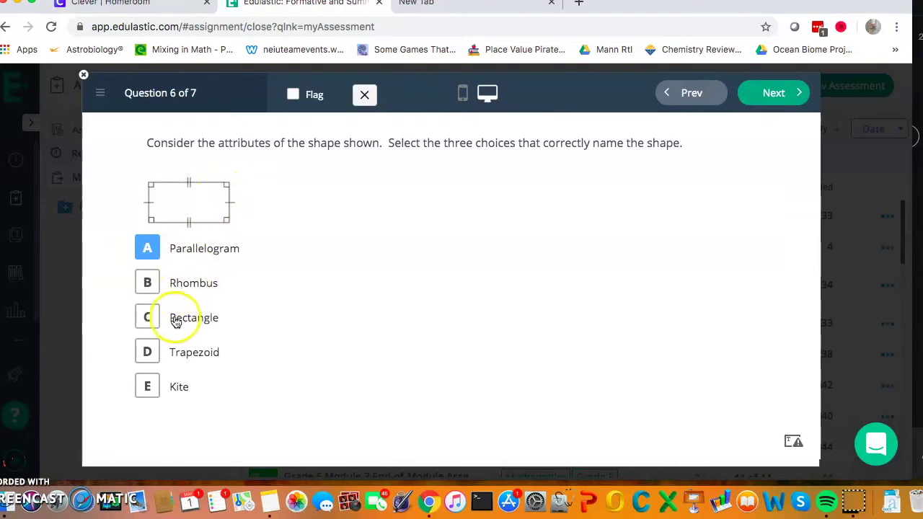
left_click(145, 317)
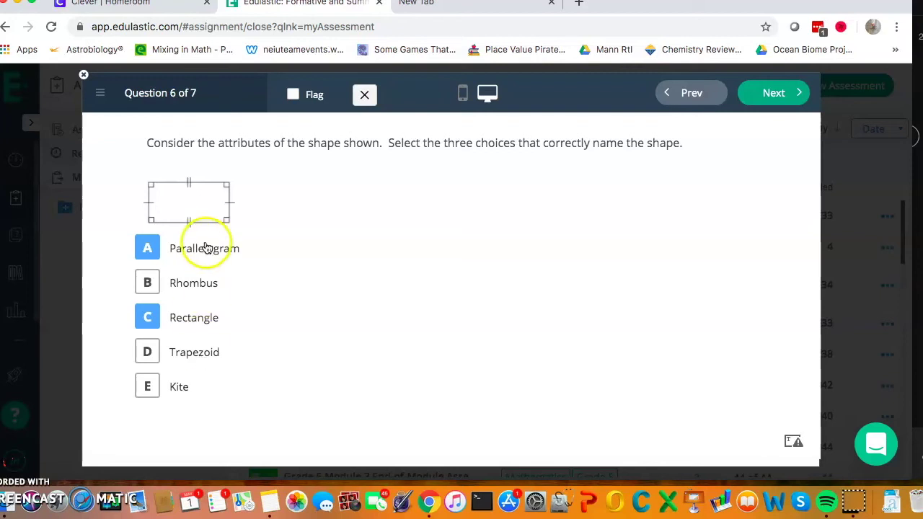
left_click(148, 355)
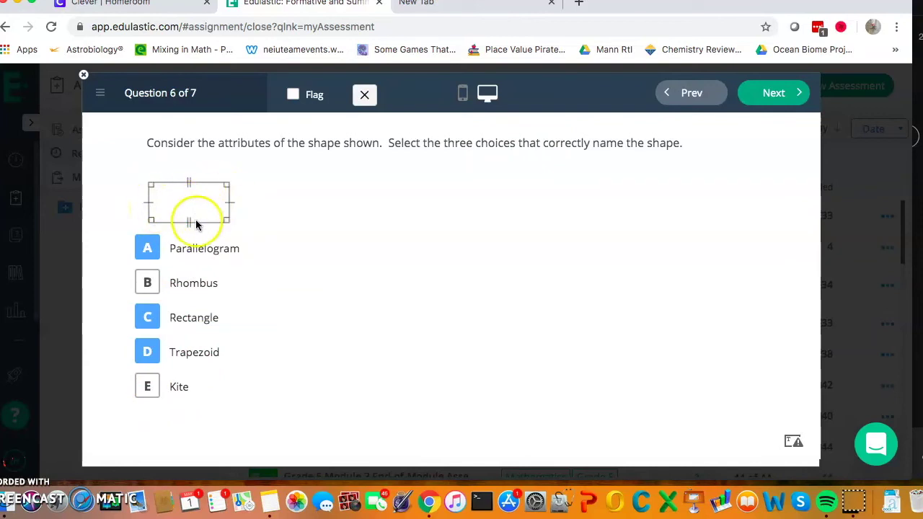
left_click(752, 91)
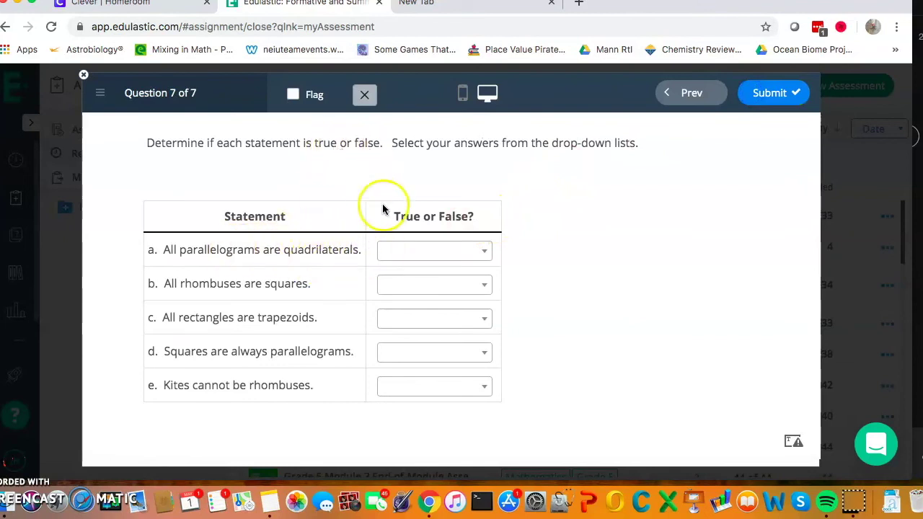
Mark statement a about parallelograms as True, statement b about rhombuses as False and statement c about rectangles as True.
left_click(406, 254)
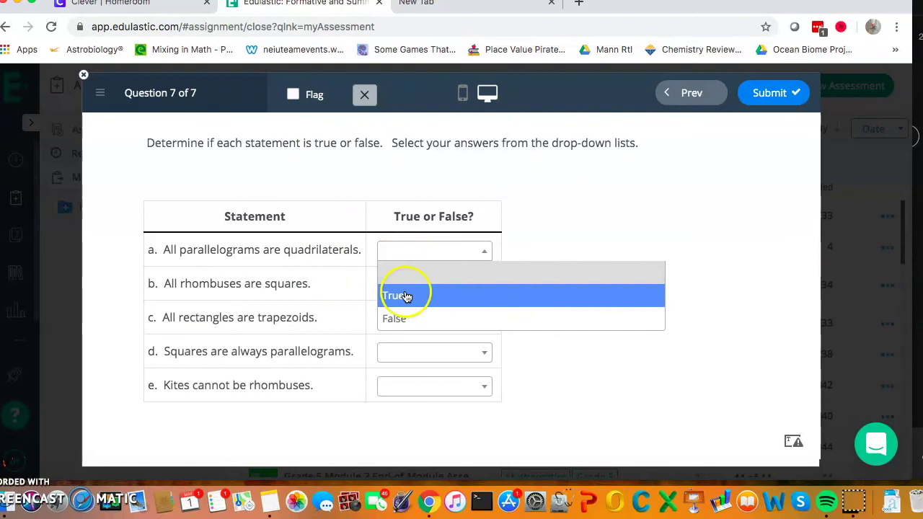
left_click(407, 297)
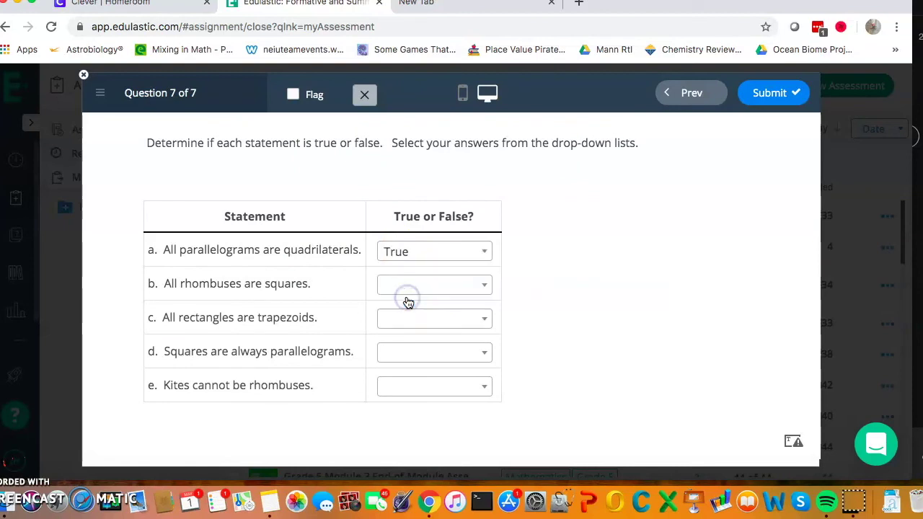
left_click(419, 282)
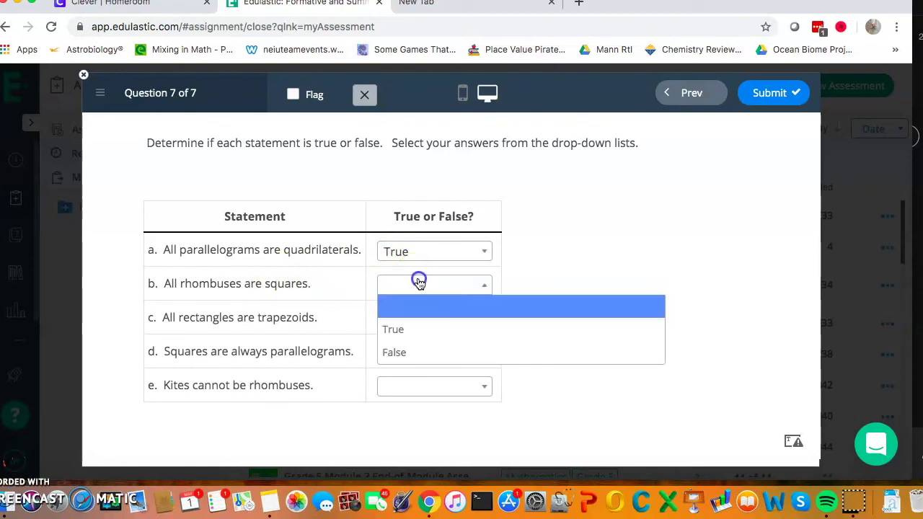
left_click(407, 352)
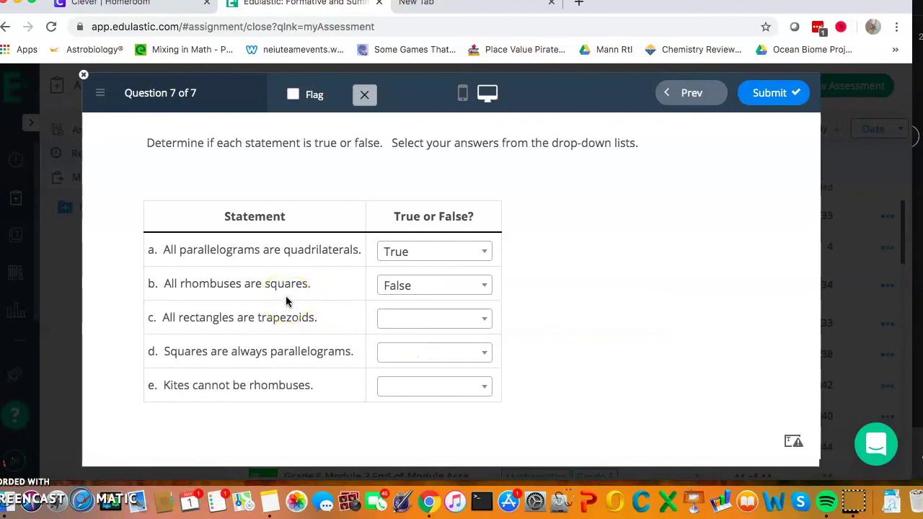
left_click(394, 336)
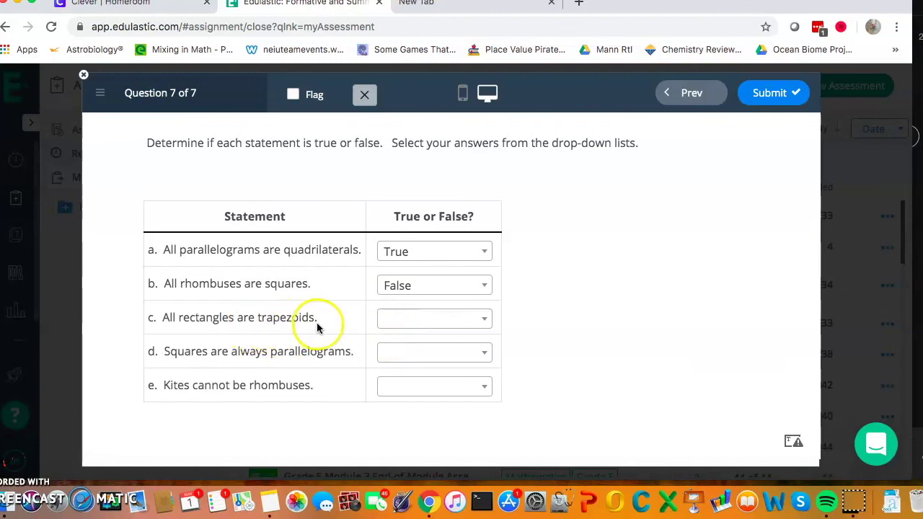
left_click(383, 320)
left_click(399, 355)
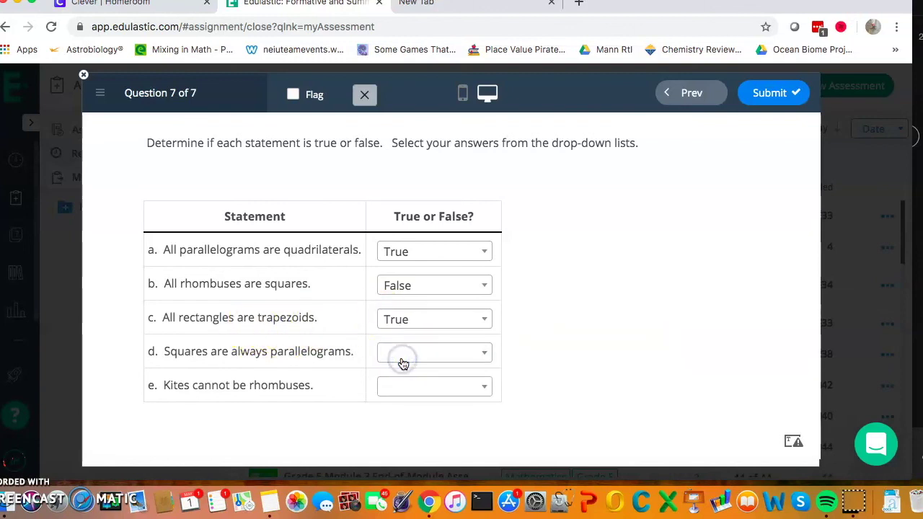
Mark statement d about squares as True and statement e about kites as False.
left_click(408, 361)
left_click(409, 397)
left_click(406, 390)
left_click(400, 365)
Finish and submit the completed test, and view the performance chart by question.
left_click(770, 92)
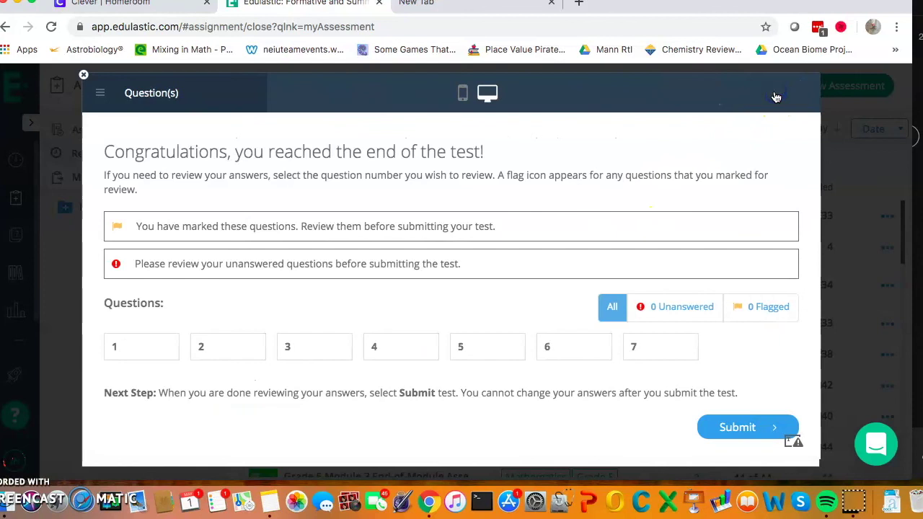
left_click(734, 427)
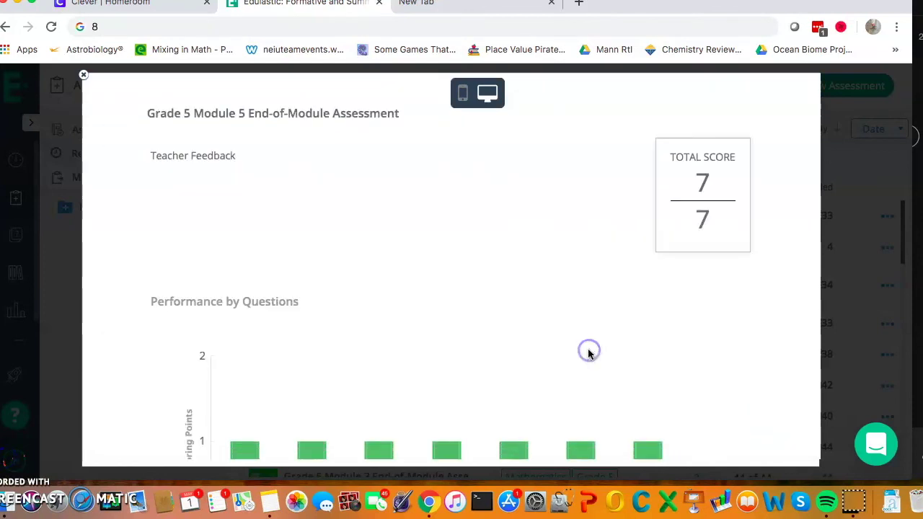
scroll(590, 352, "down", 5)
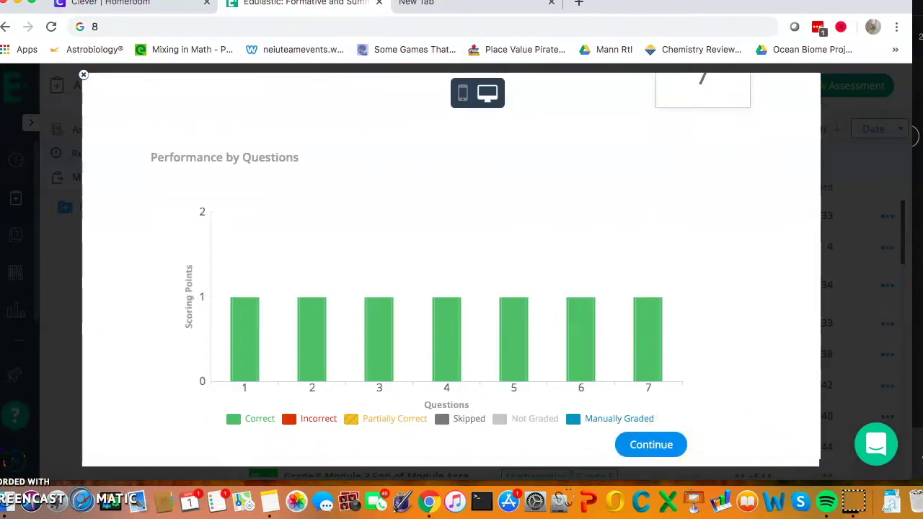